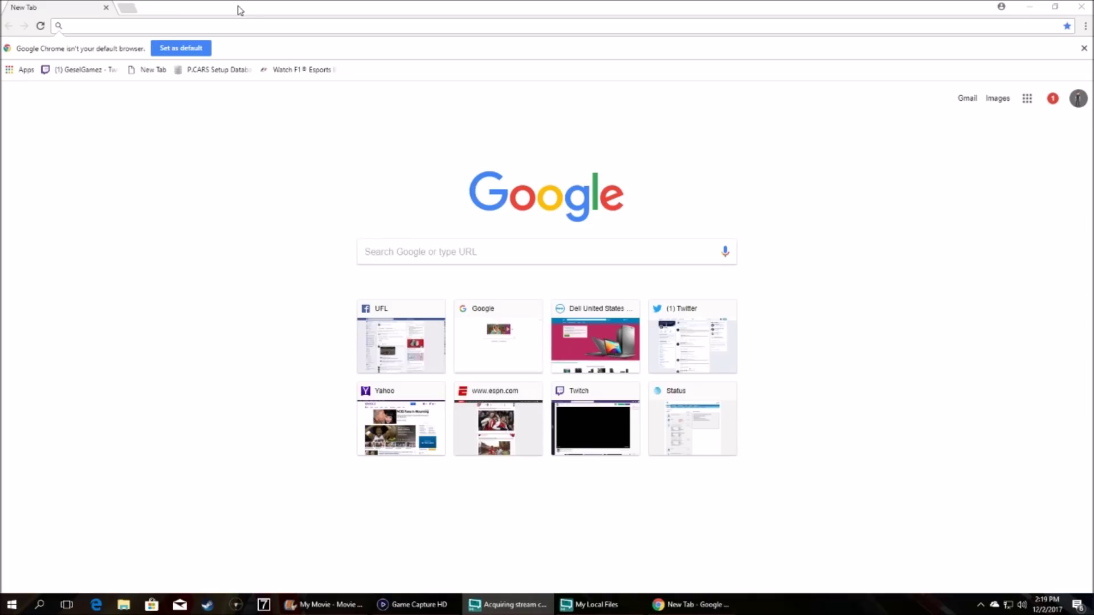
# Open the router administration page at 192.168.1.254 and go to the firewall's NAT/Gaming settings
pyautogui.click(213, 23)
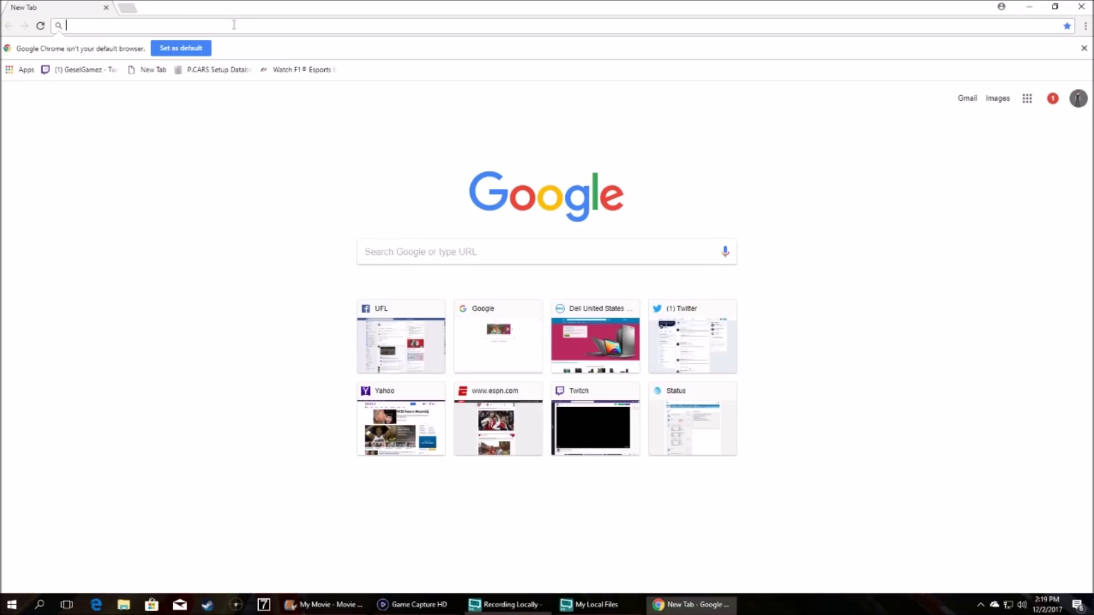
pyautogui.write('192.168.1.254')
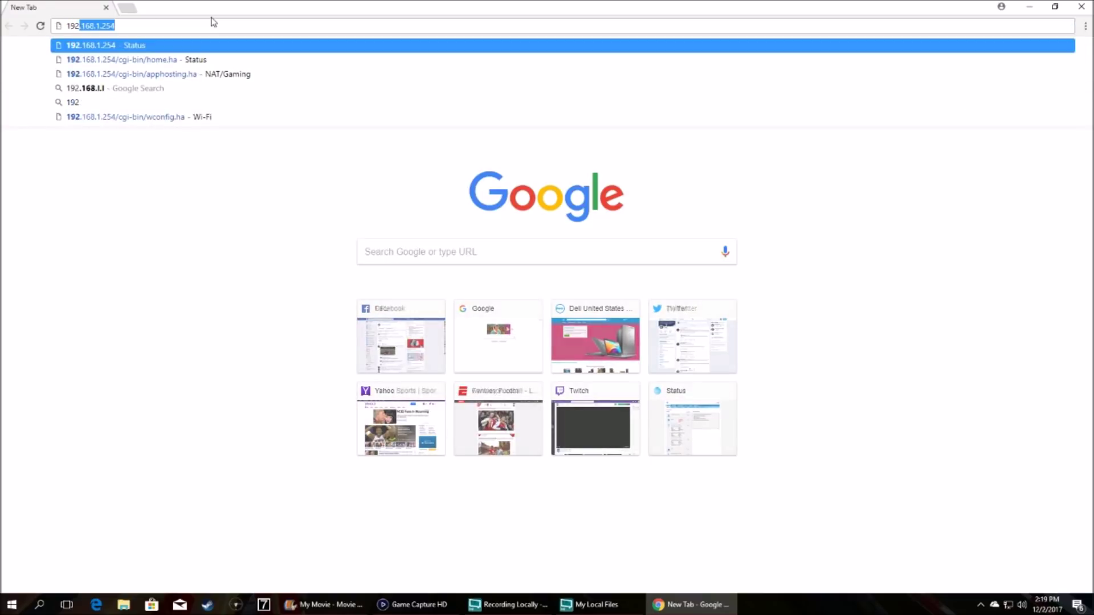
pyautogui.press('Return')
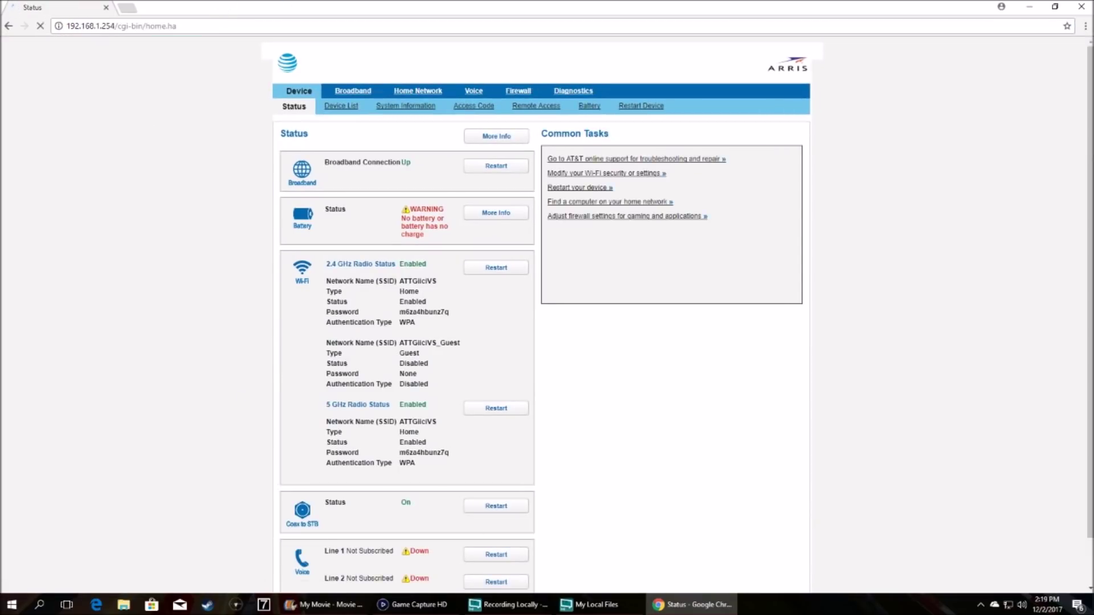
pyautogui.scroll(-1, 538, 392)
pyautogui.scroll(1, 615, 407)
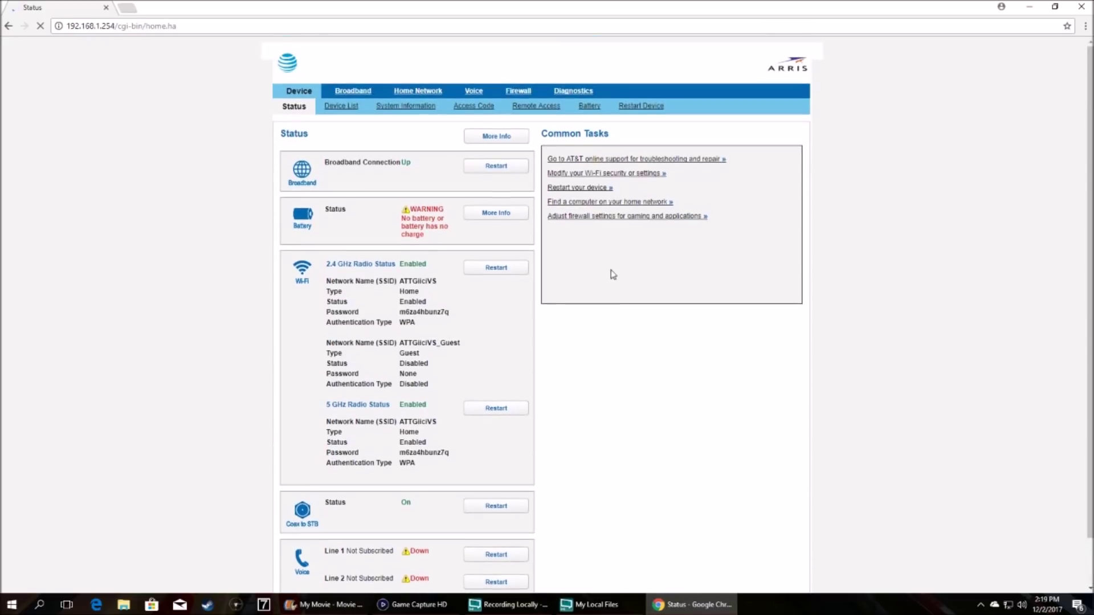
pyautogui.click(524, 93)
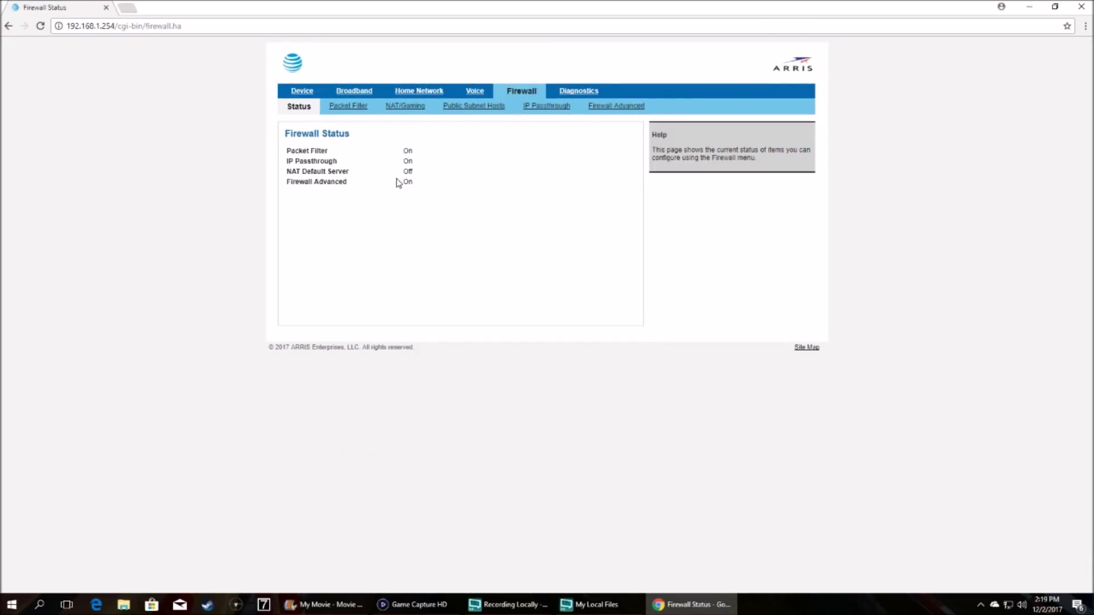
pyautogui.click(419, 108)
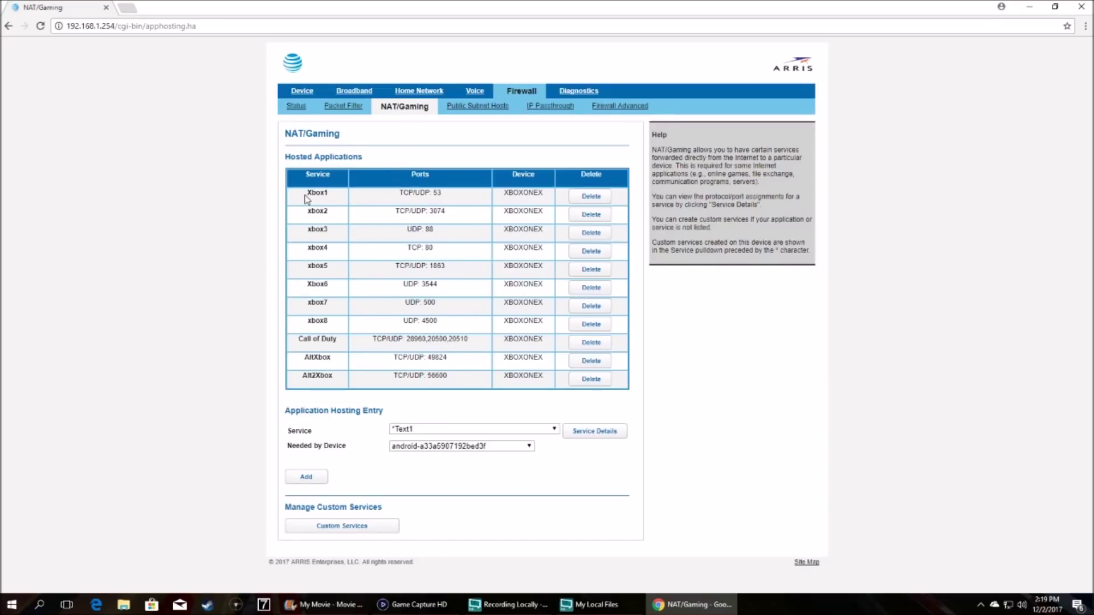
# Review the hosted application entries, including the Xbox services, Call of Duty, AltXbox and Alt2Xbox with their ports
pyautogui.moveTo(309, 203); pyautogui.dragTo(547, 327)
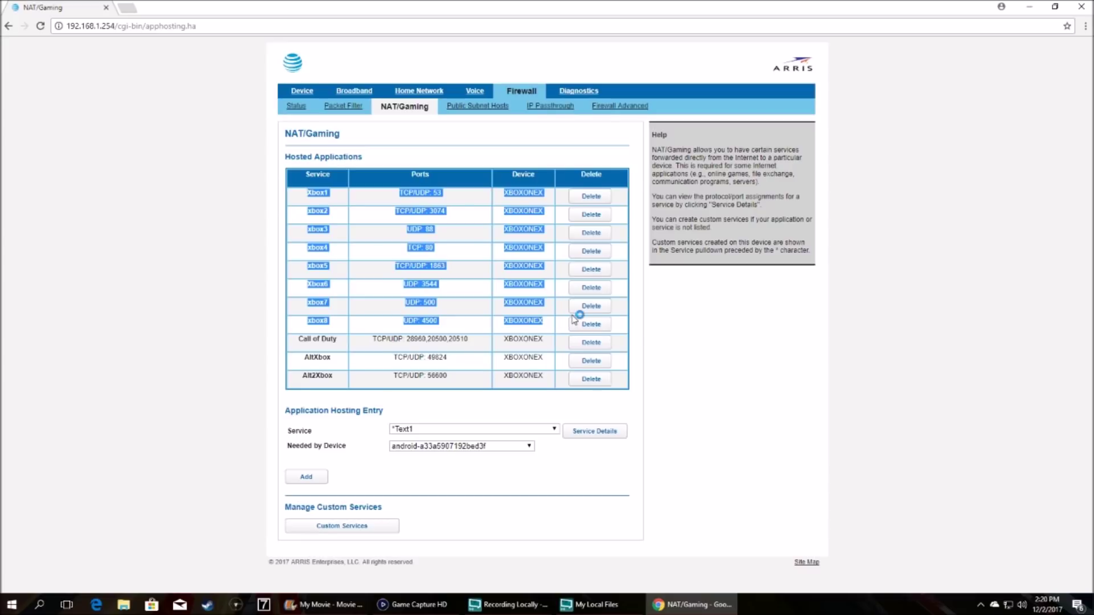
pyautogui.moveTo(302, 339); pyautogui.dragTo(585, 346)
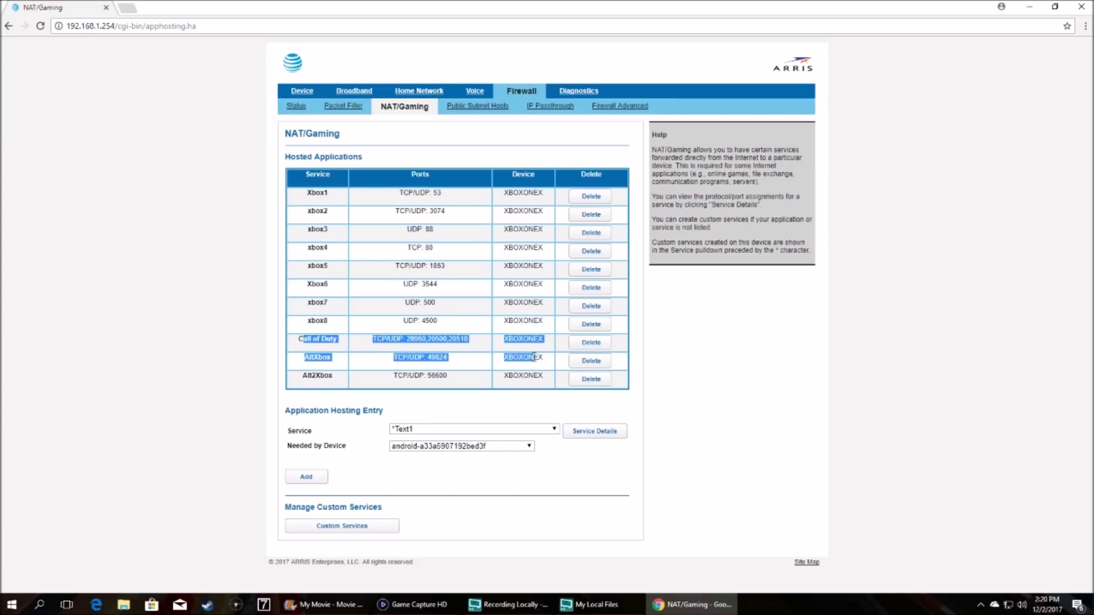
pyautogui.click(352, 365)
pyautogui.moveTo(303, 359); pyautogui.dragTo(540, 375)
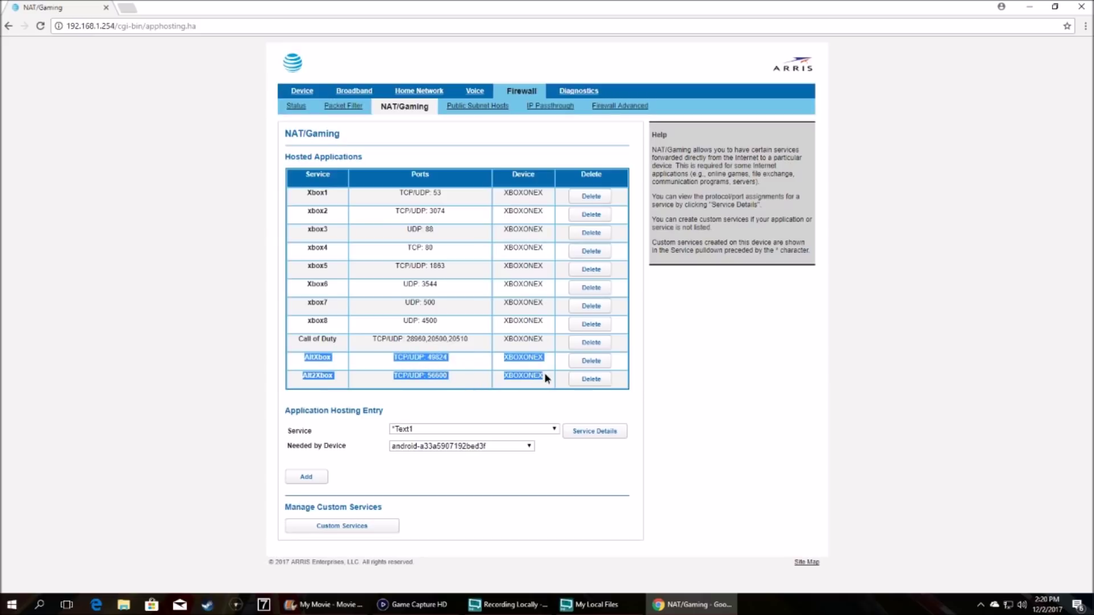
pyautogui.click(408, 373)
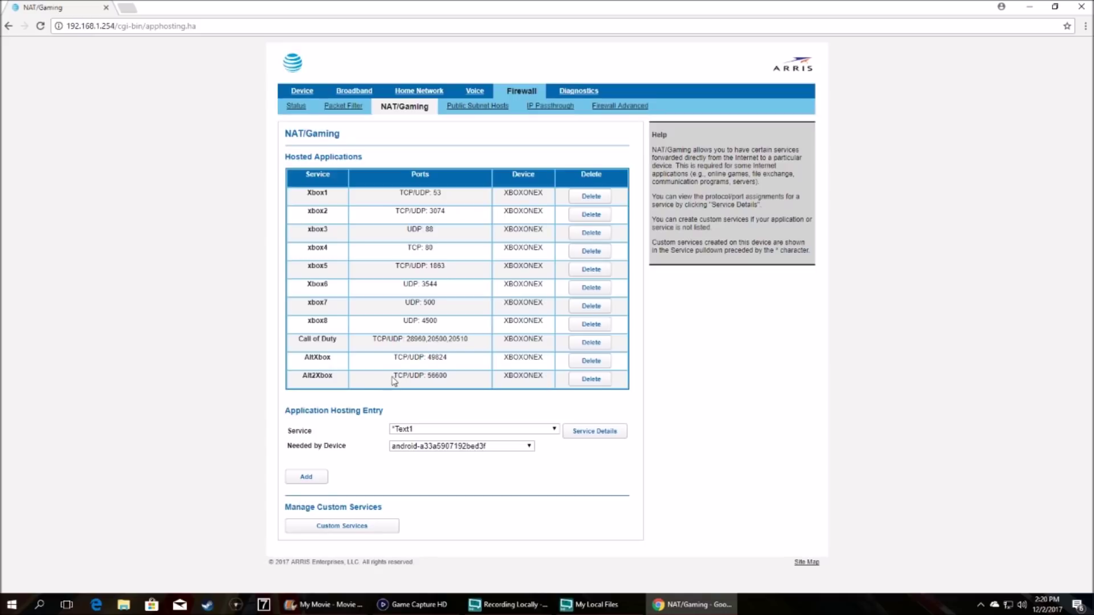
pyautogui.moveTo(393, 375); pyautogui.dragTo(453, 380)
# Add the Text1 service to the hosted applications for the preselected Android device, and delete that entry again
pyautogui.click(311, 485)
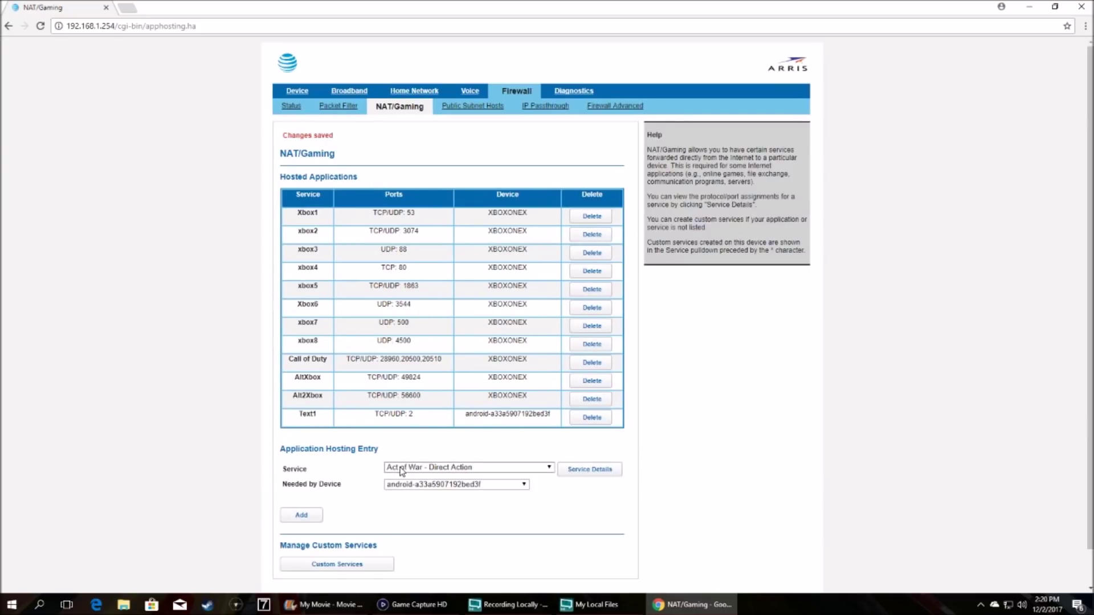
pyautogui.scroll(-1, 403, 473)
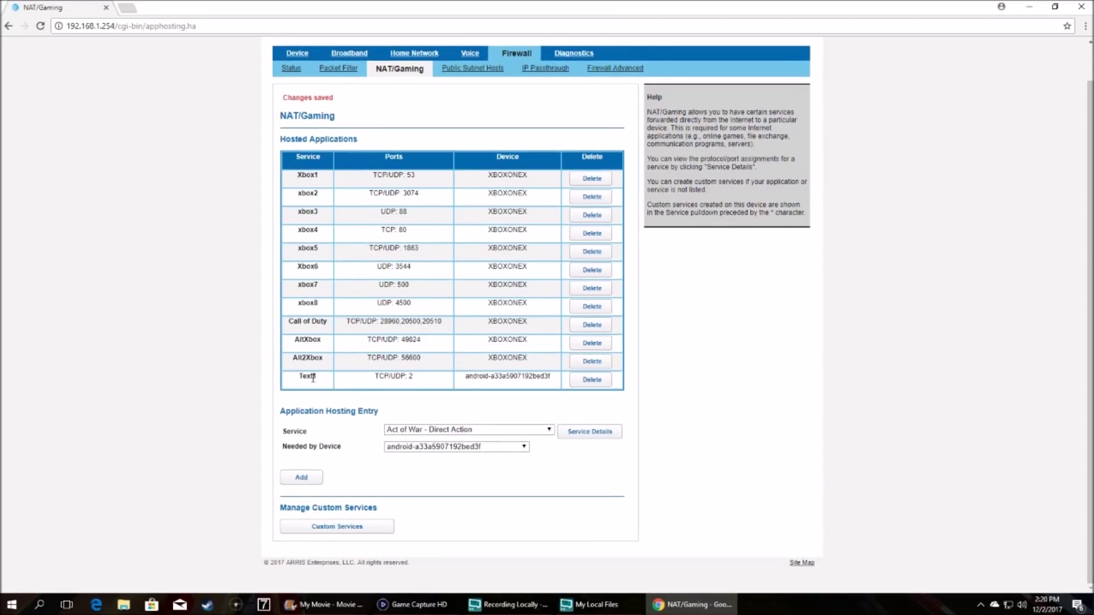
pyautogui.click(608, 379)
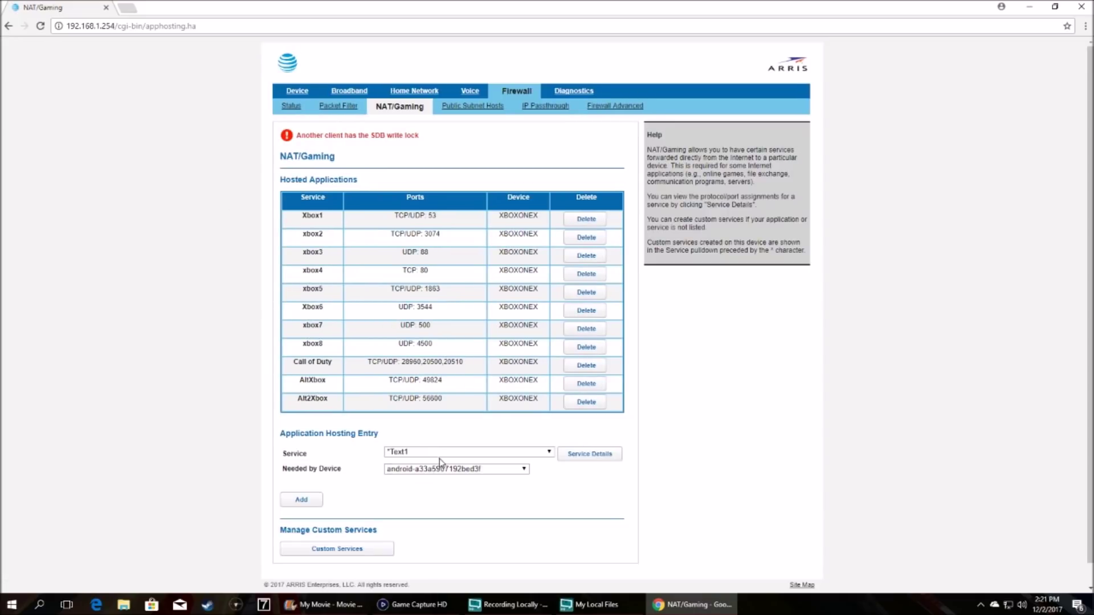
# Delete the Text1 service from the router's custom services list
pyautogui.scroll(-1, 307, 464)
pyautogui.click(353, 534)
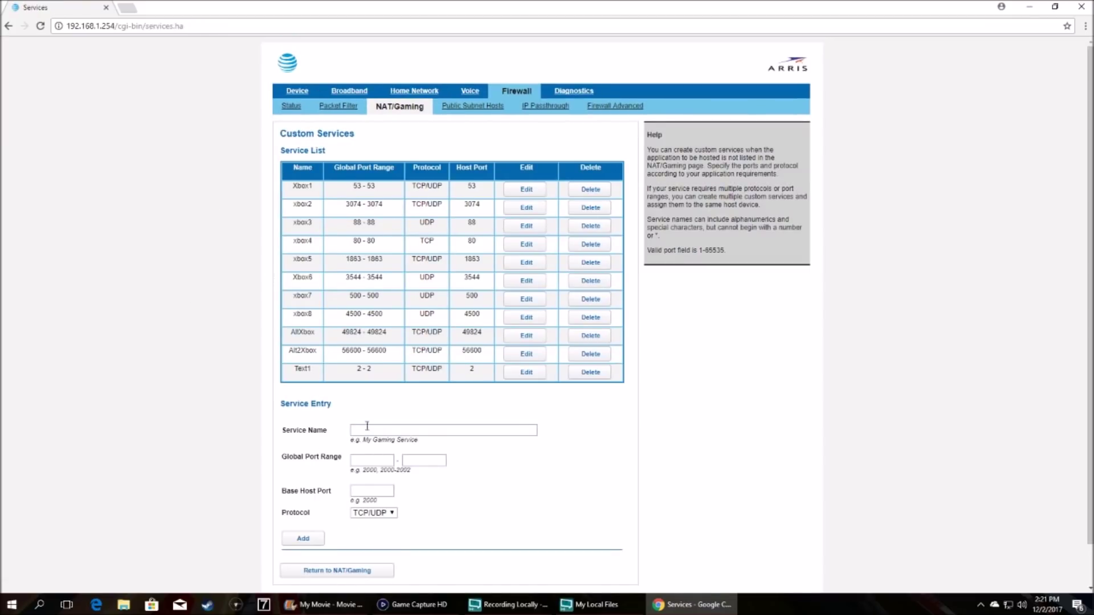
pyautogui.click(596, 378)
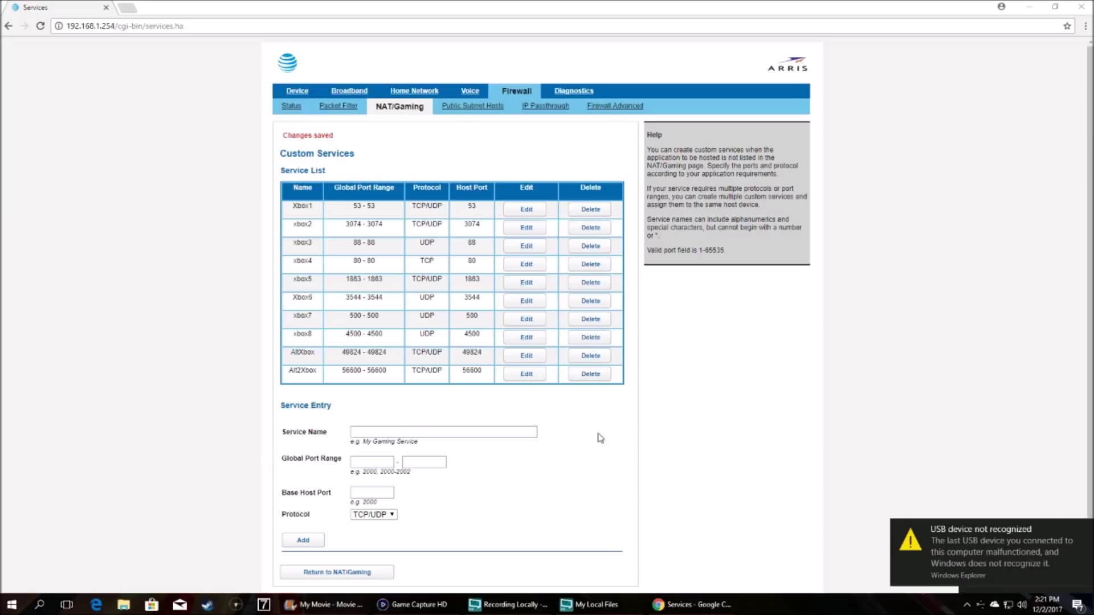
# Fill in a custom service entry named Test1 with global port range 1 to 1 and base host port 1
pyautogui.scroll(-1, 598, 439)
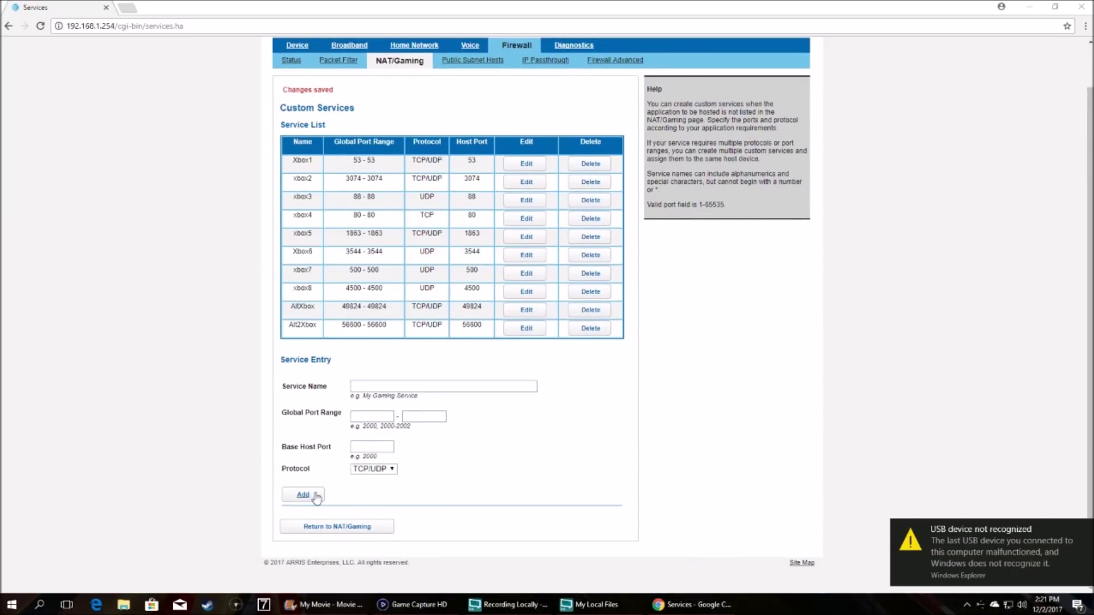
pyautogui.click(377, 383)
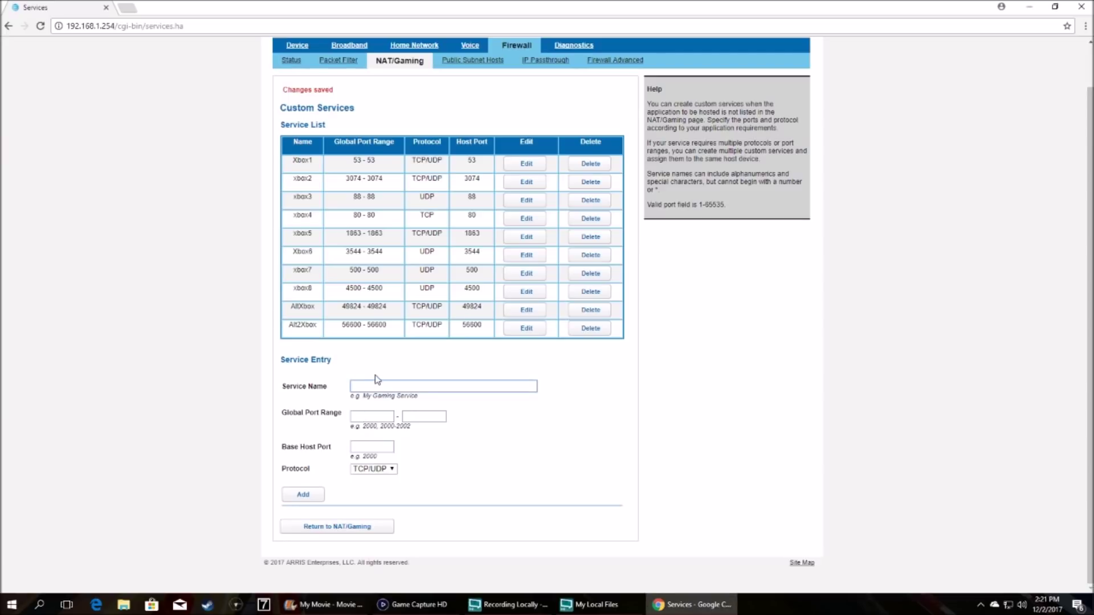
pyautogui.write('Rw')
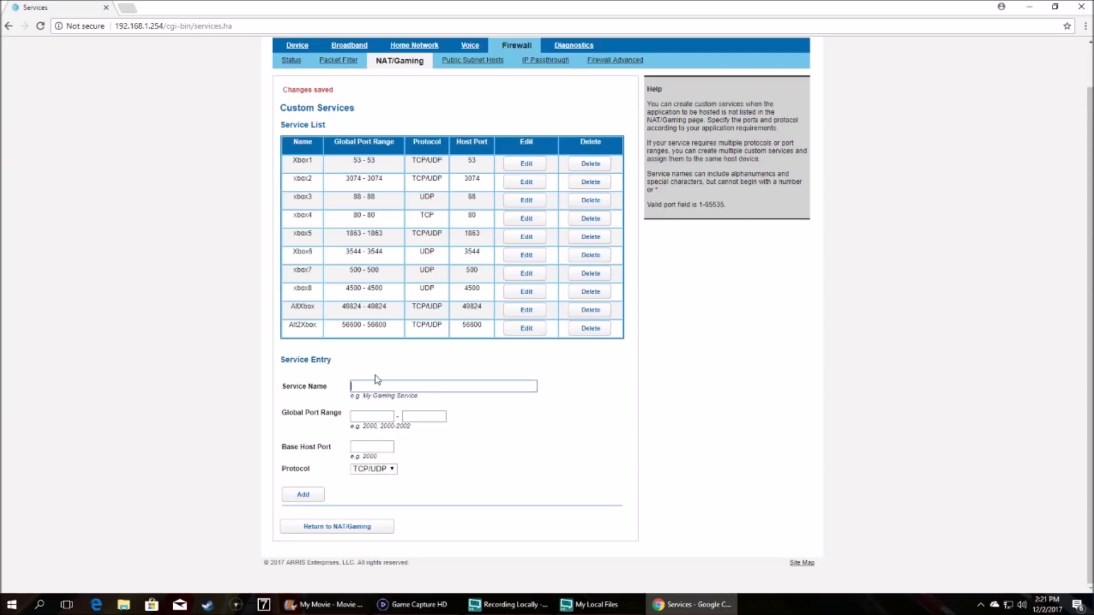
pyautogui.write('Tex')
pyautogui.write('t1')
pyautogui.press('Tab')
pyautogui.write('1')
pyautogui.press('Tab')
pyautogui.write('1')
pyautogui.press('Tab')
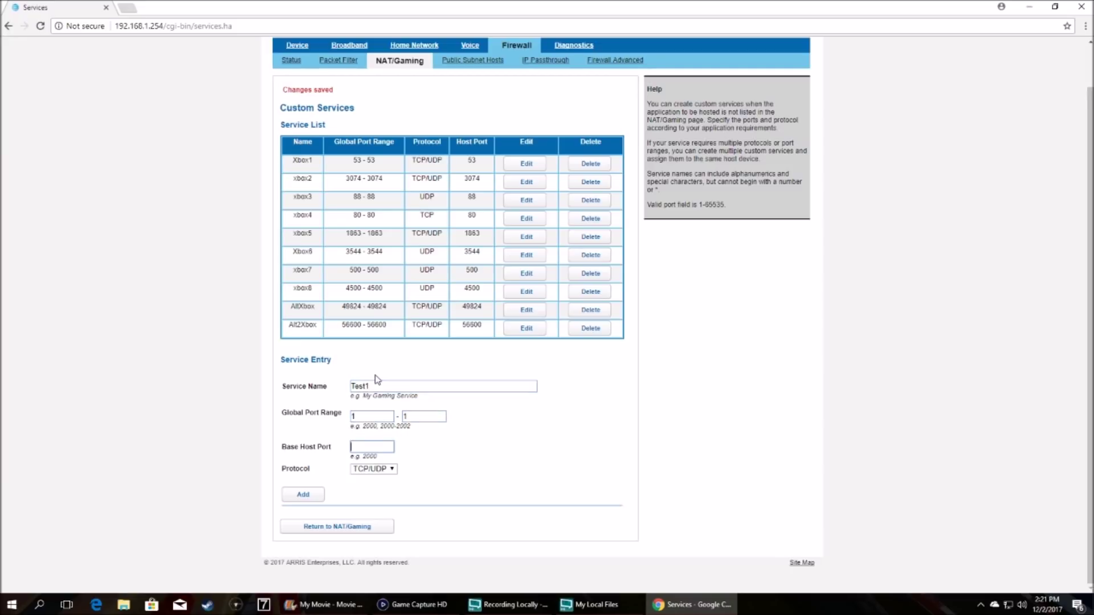
pyautogui.write('1')
# Keep TCP/UDP as the protocol and add the Test1 entry to the custom services list
pyautogui.click(488, 468)
pyautogui.click(382, 469)
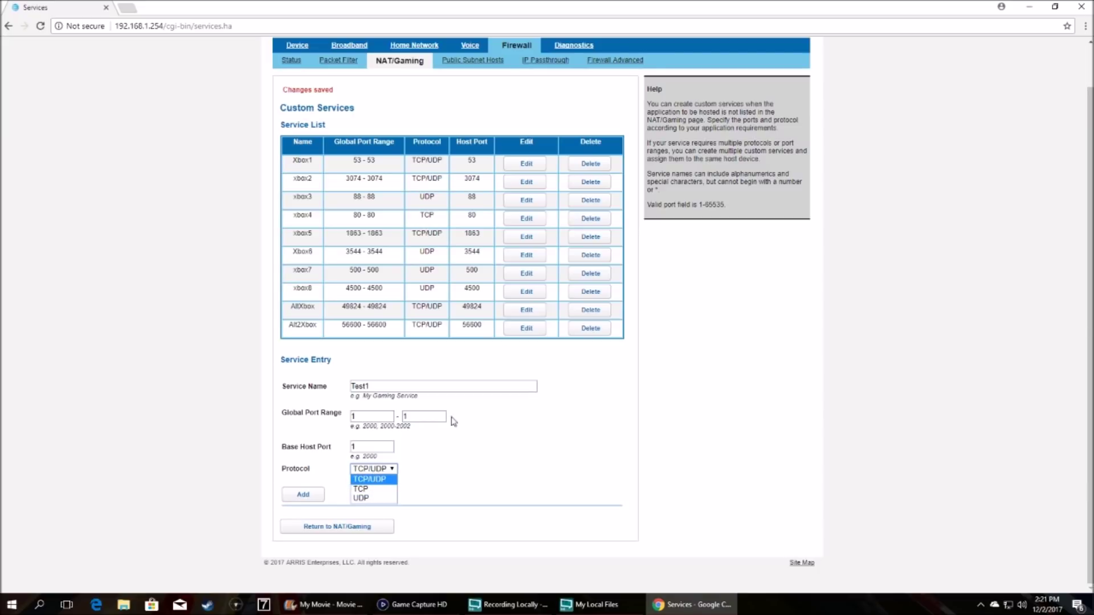
pyautogui.click(494, 464)
pyautogui.click(303, 495)
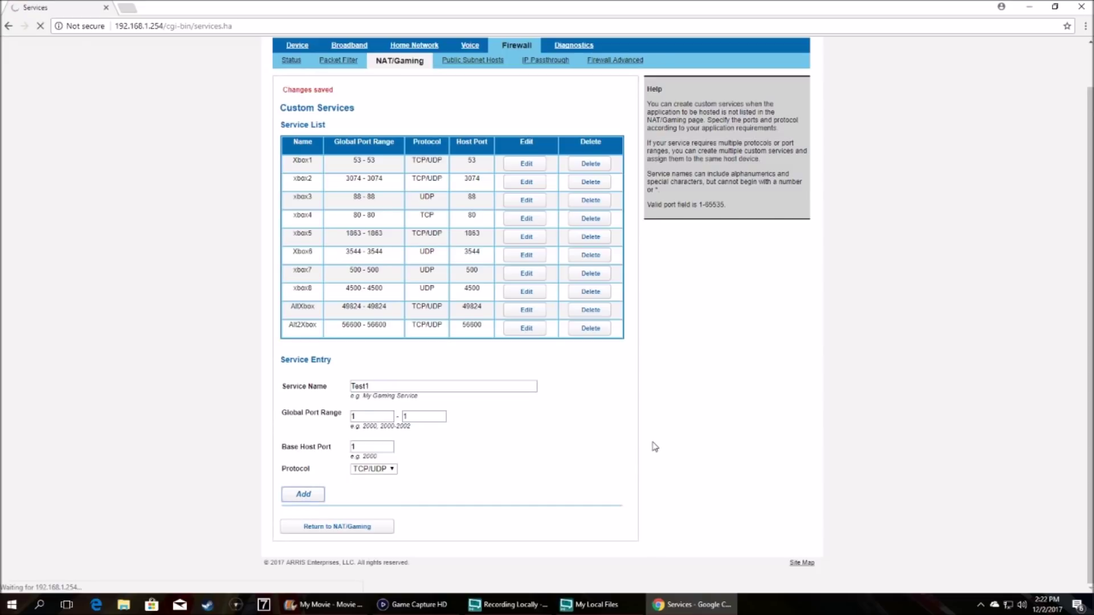
pyautogui.scroll(-1, 476, 450)
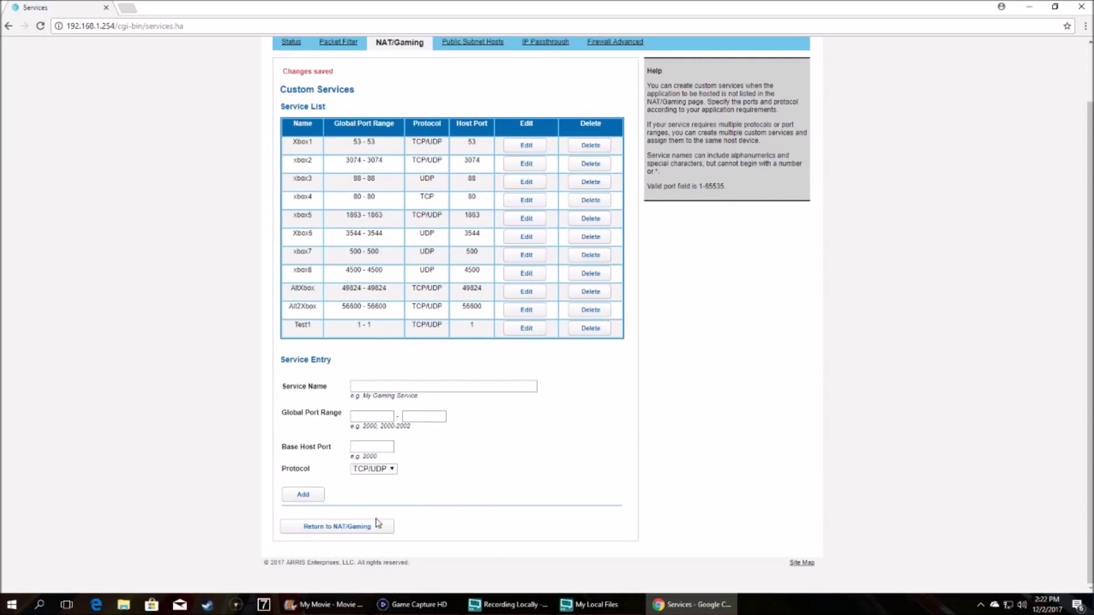
# Return to NAT/Gaming and add the Test1 service to the hosted applications for the XboxOne device
pyautogui.click(338, 532)
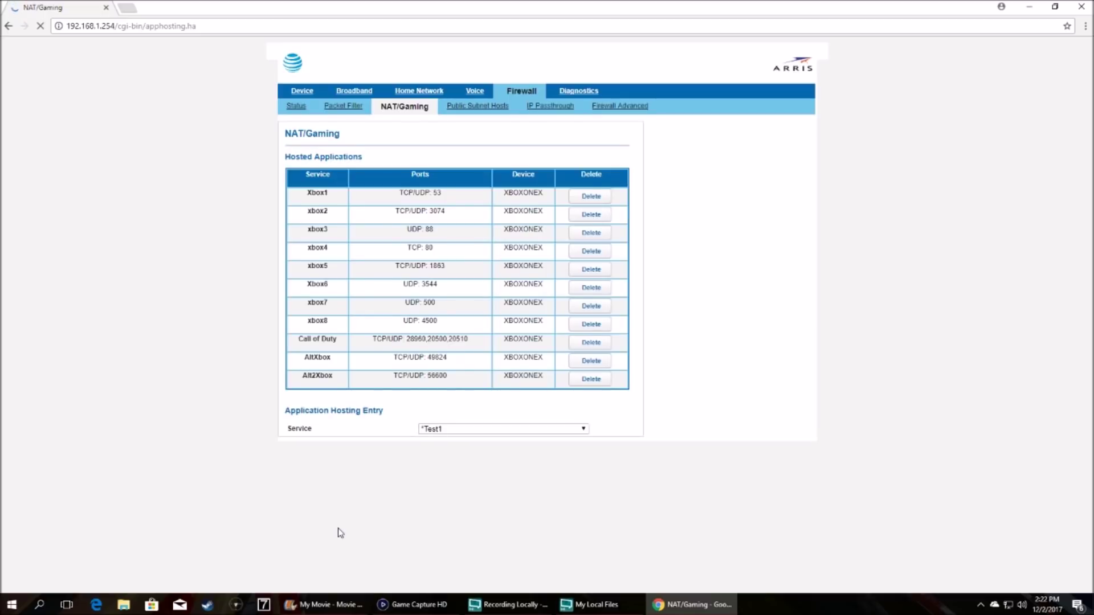
pyautogui.click(468, 431)
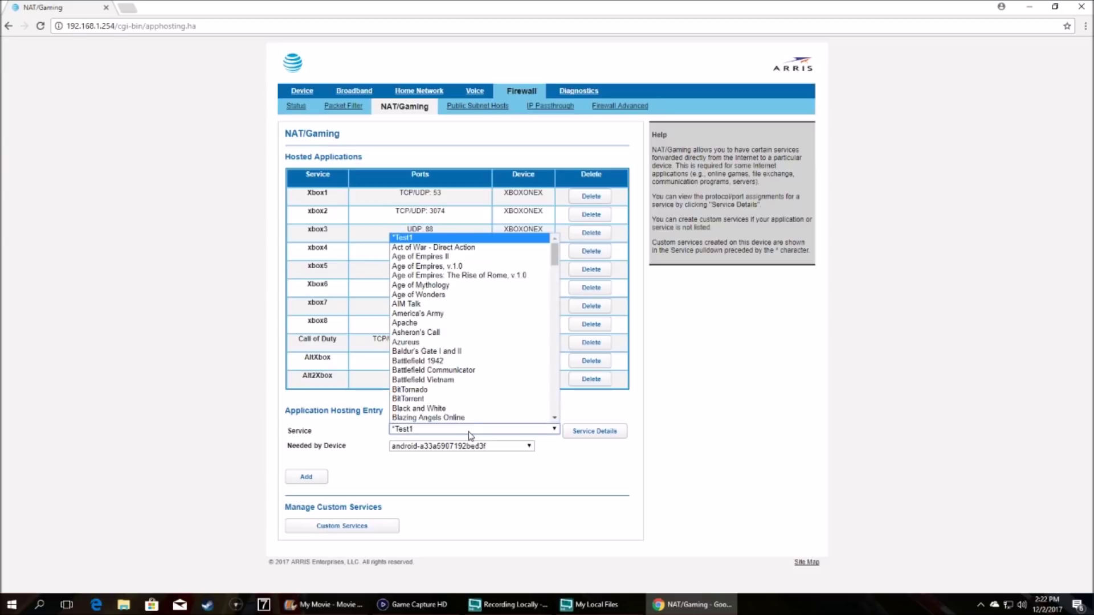
pyautogui.scroll(-15, 449, 375)
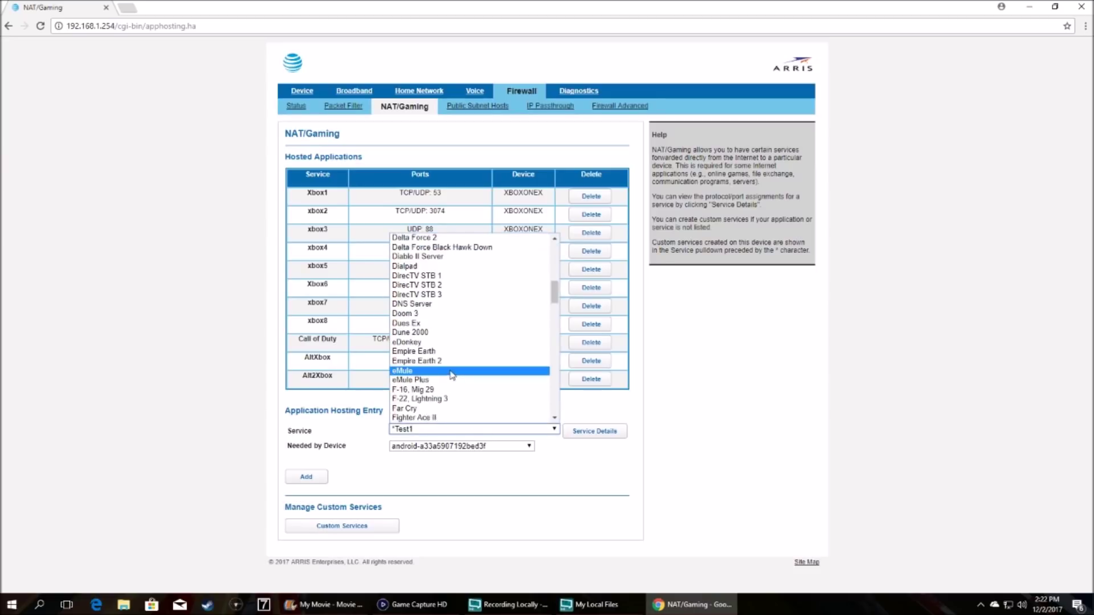
pyautogui.scroll(8, 449, 375)
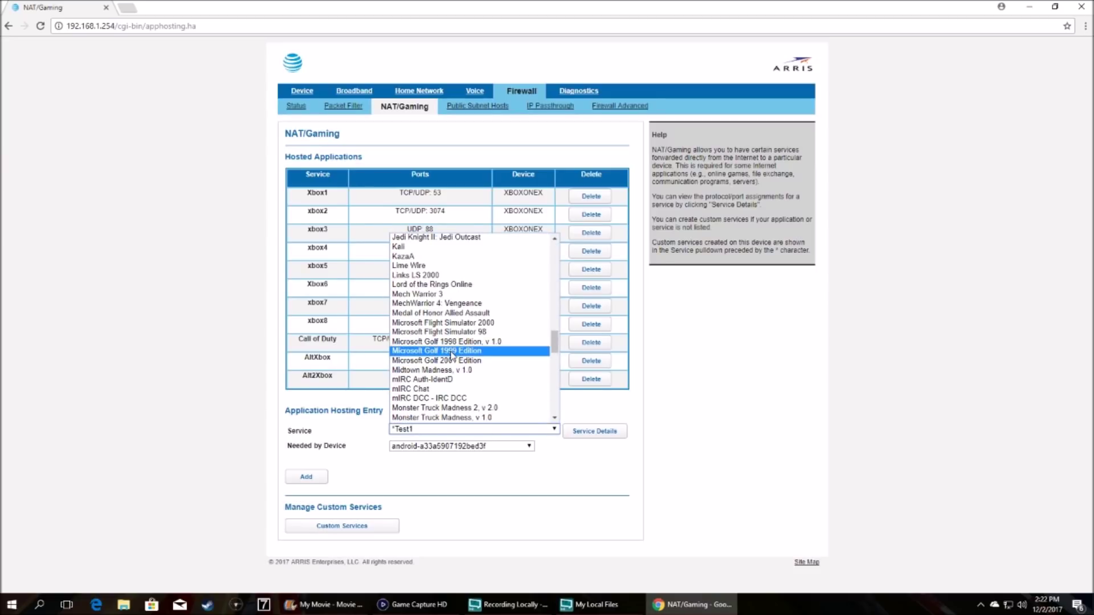
pyautogui.click(691, 406)
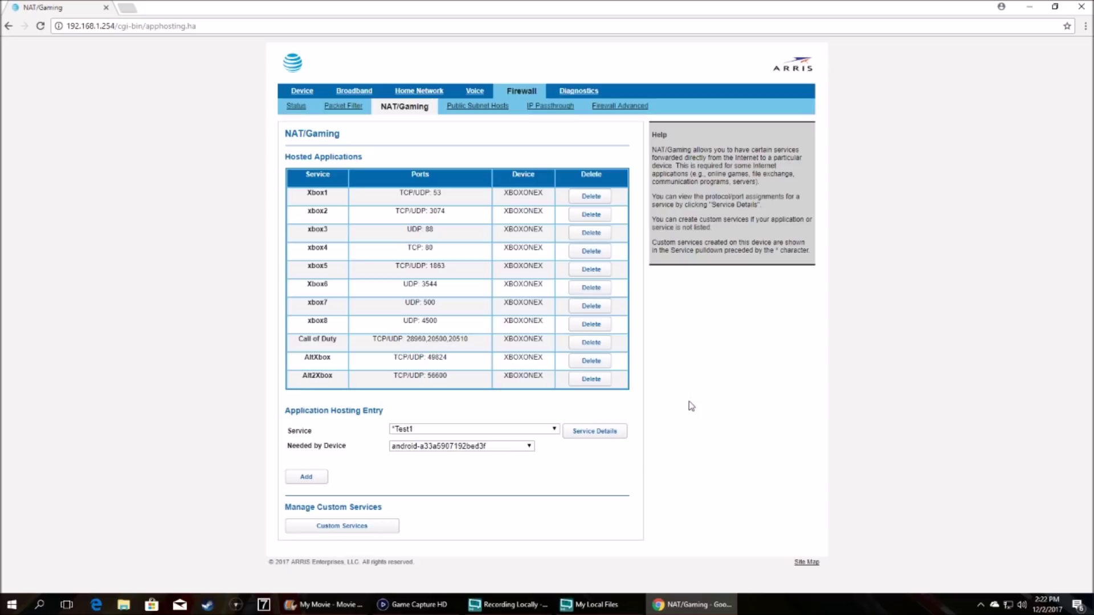
pyautogui.click(451, 450)
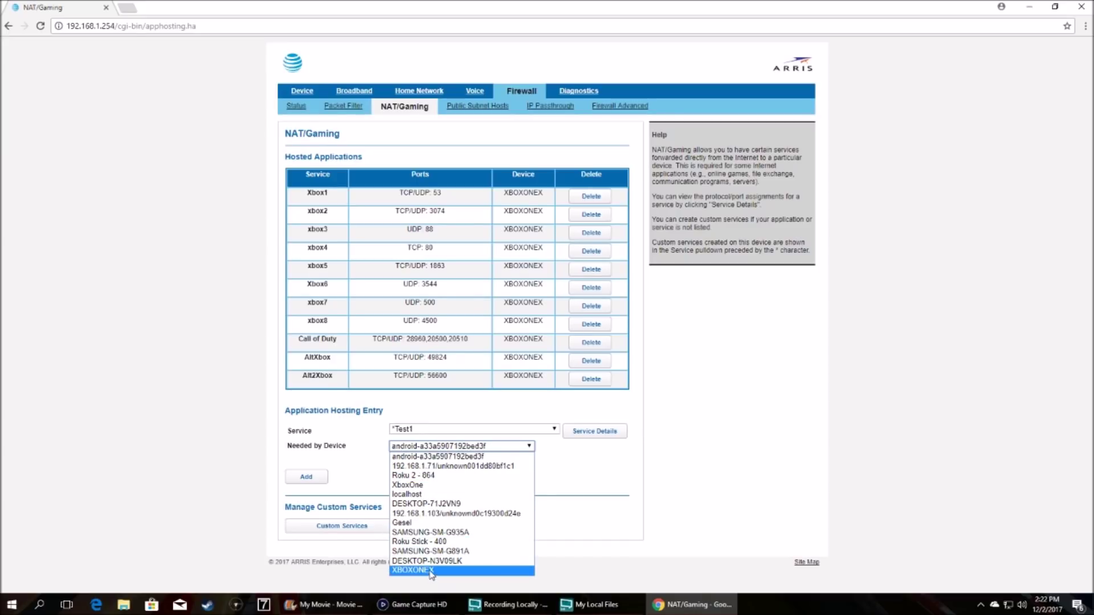
pyautogui.click(423, 489)
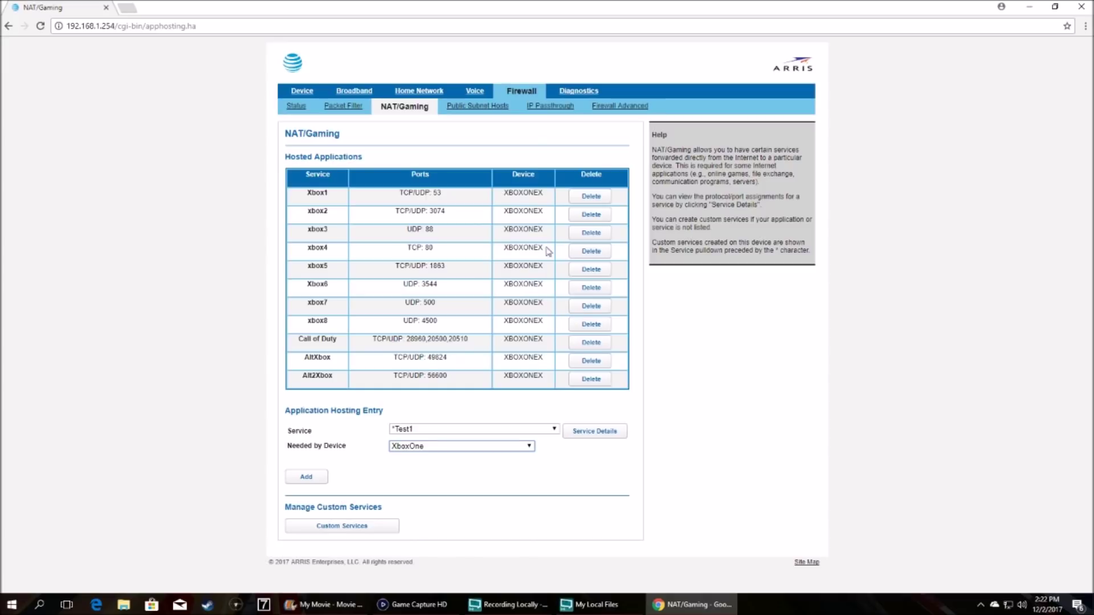
pyautogui.click(311, 484)
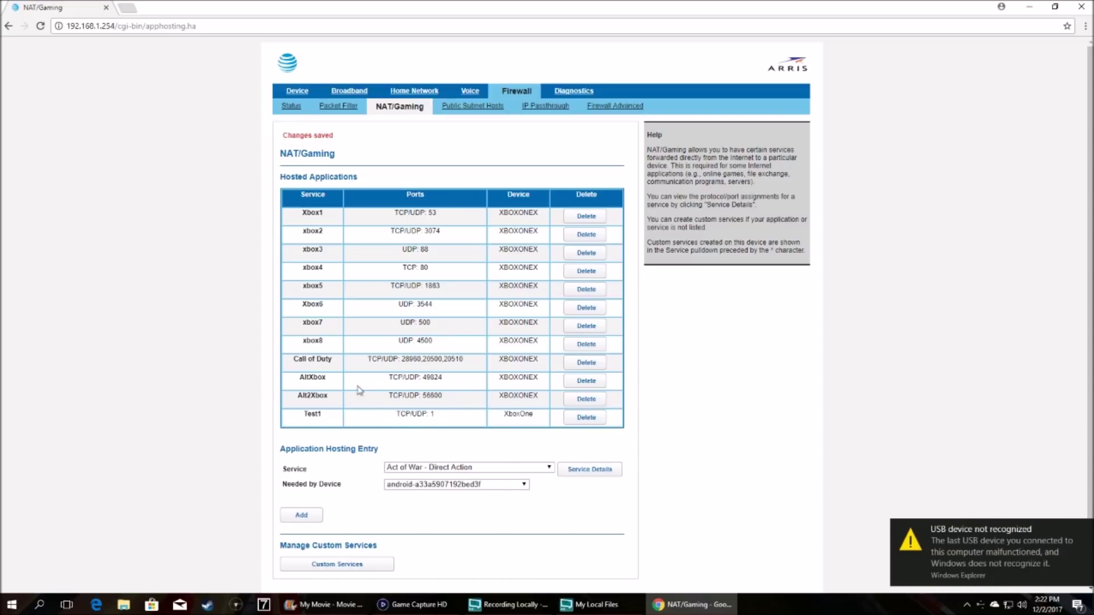
# Delete the hosted Test1 application and choose XBOXONEX as the device for the Test1 hosting entry
pyautogui.click(588, 421)
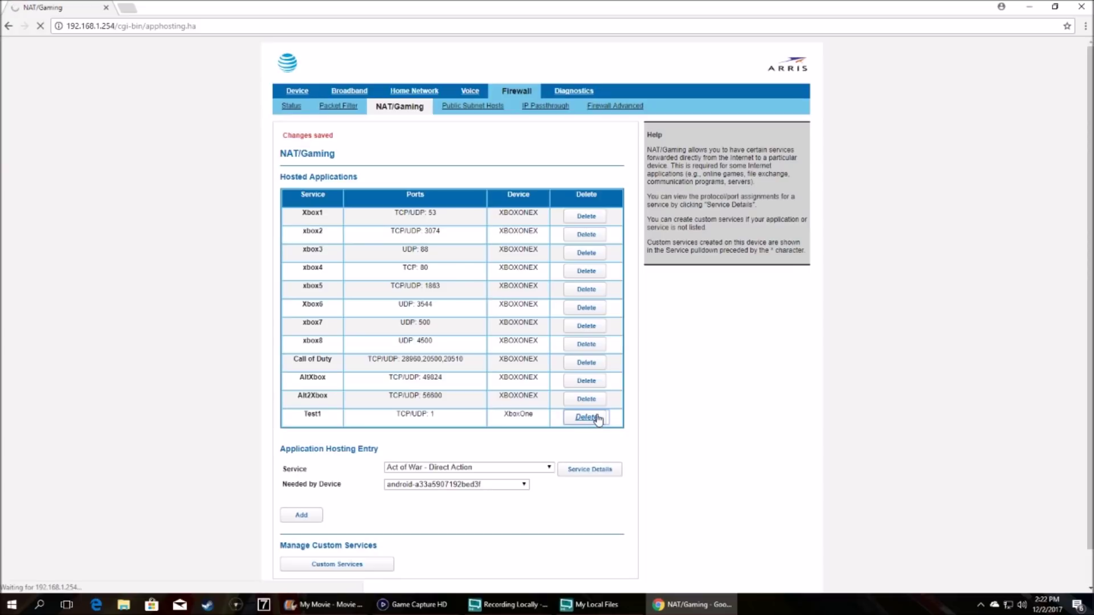
pyautogui.moveTo(505, 412); pyautogui.dragTo(536, 422)
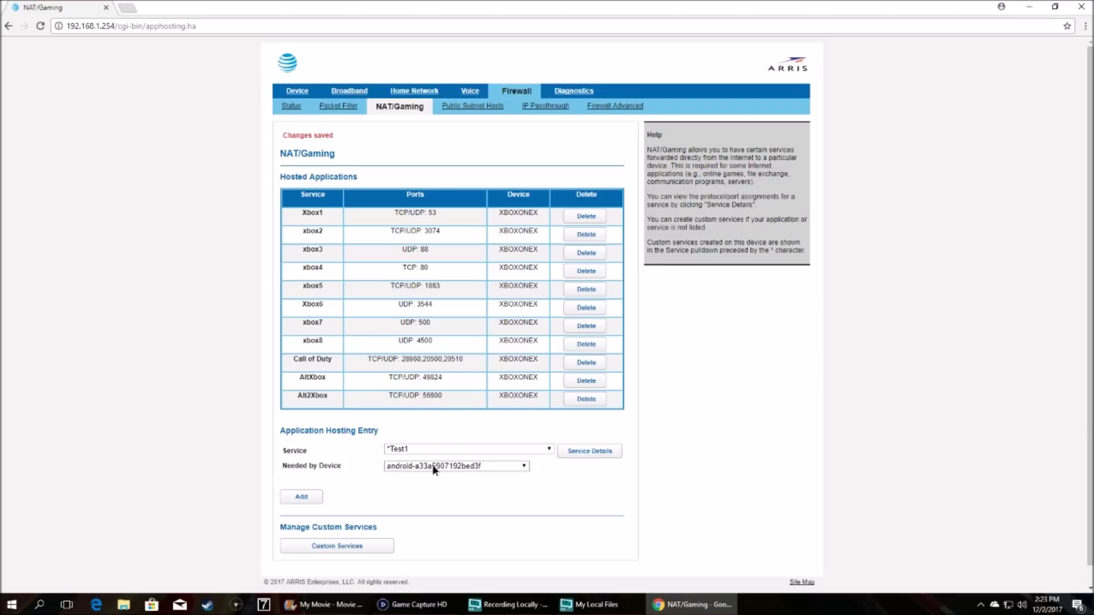
pyautogui.click(433, 468)
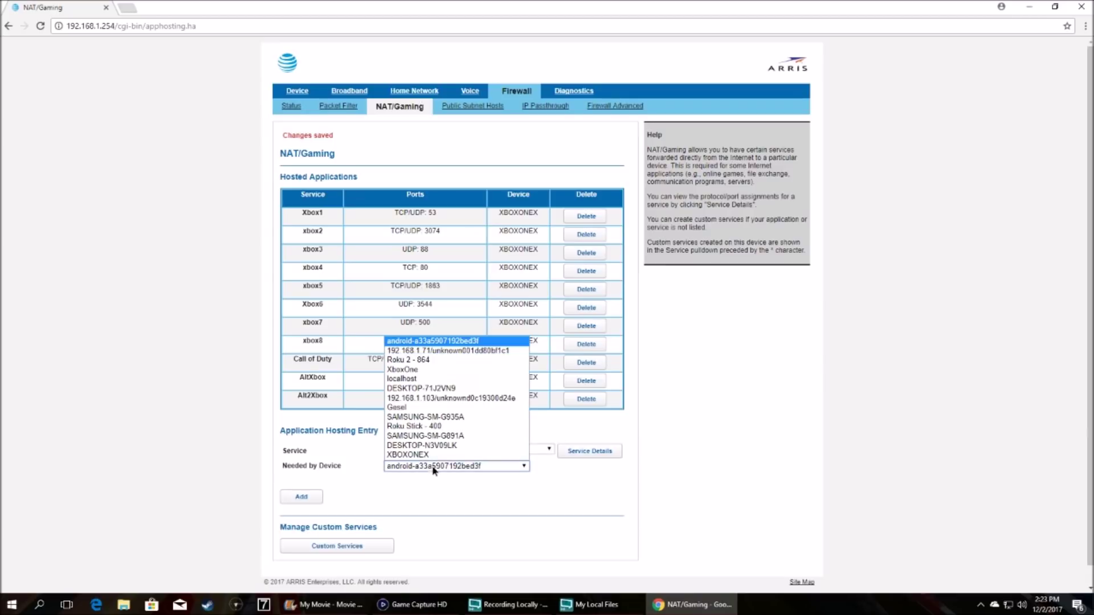
pyautogui.click(439, 459)
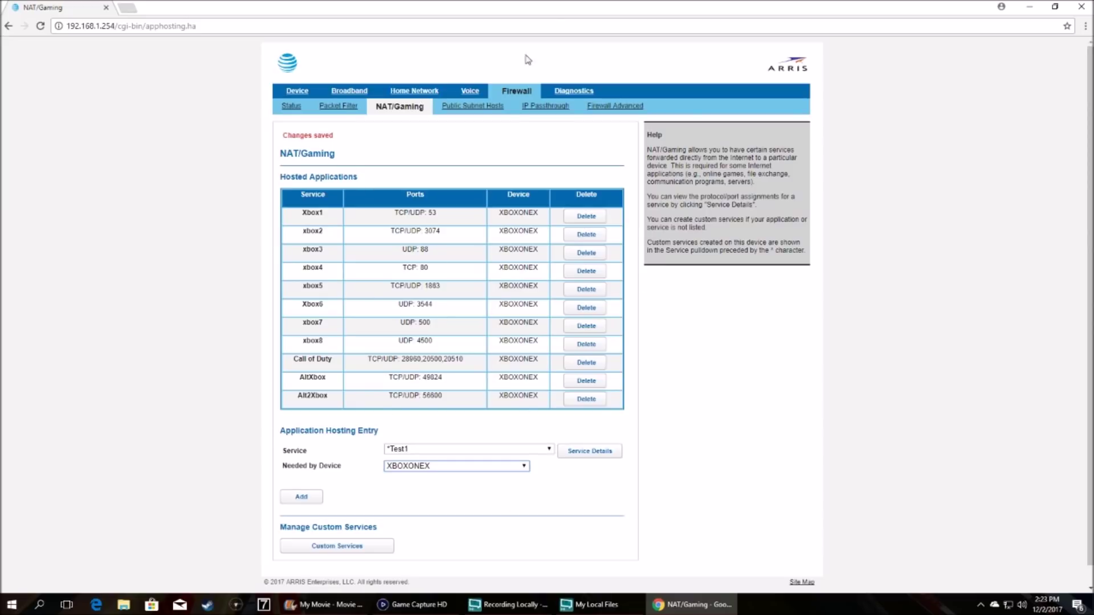
# Open the IP Passthrough settings and check the Allocation Mode and Passthrough Mode options
pyautogui.click(564, 108)
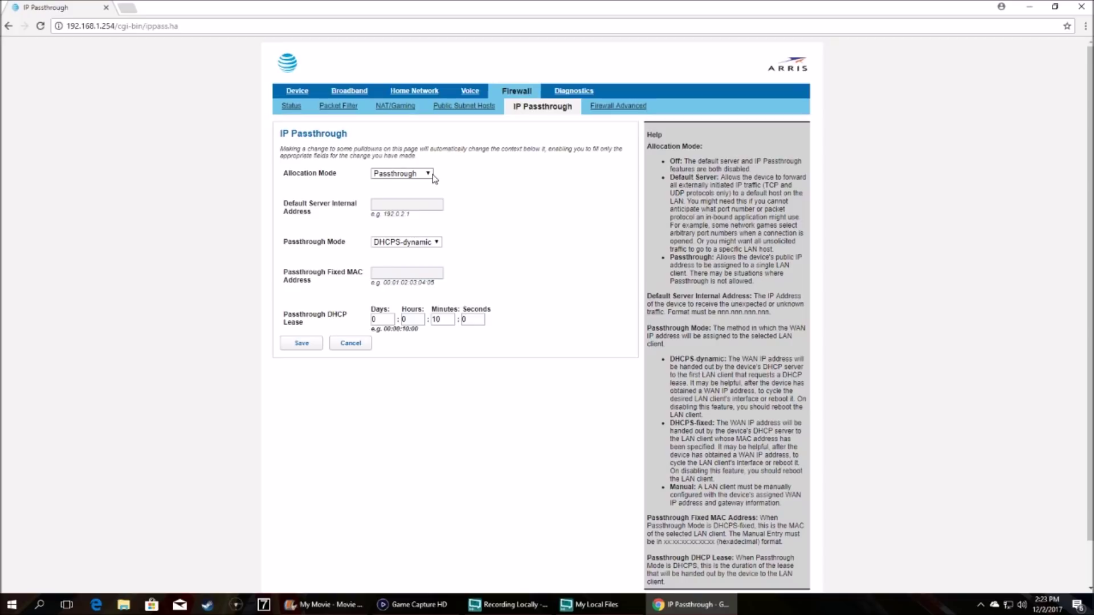
pyautogui.click(427, 174)
pyautogui.click(501, 196)
pyautogui.click(436, 242)
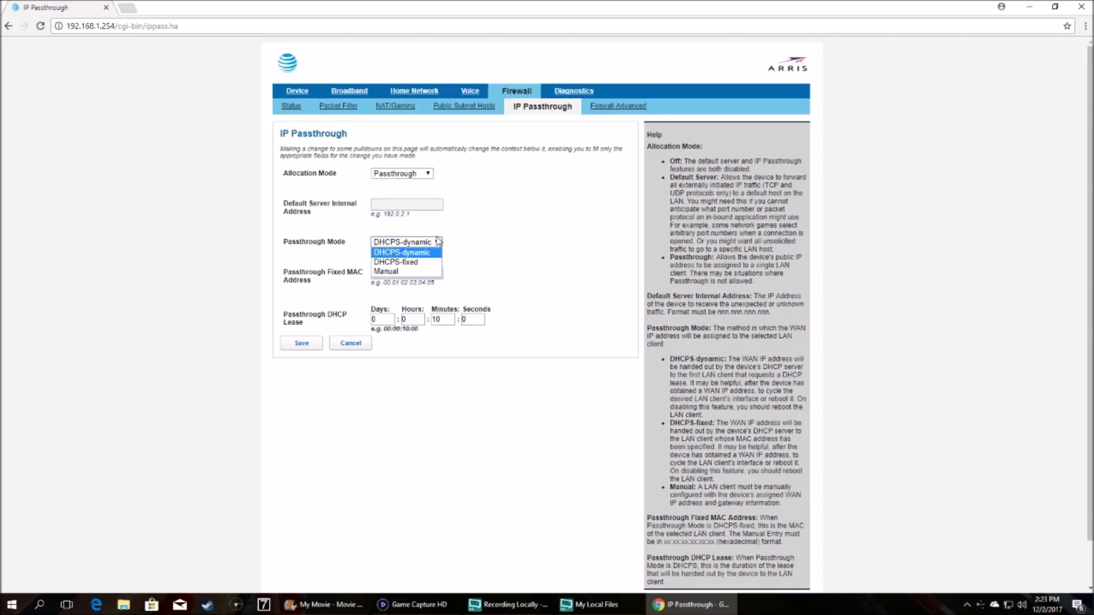
pyautogui.click(489, 239)
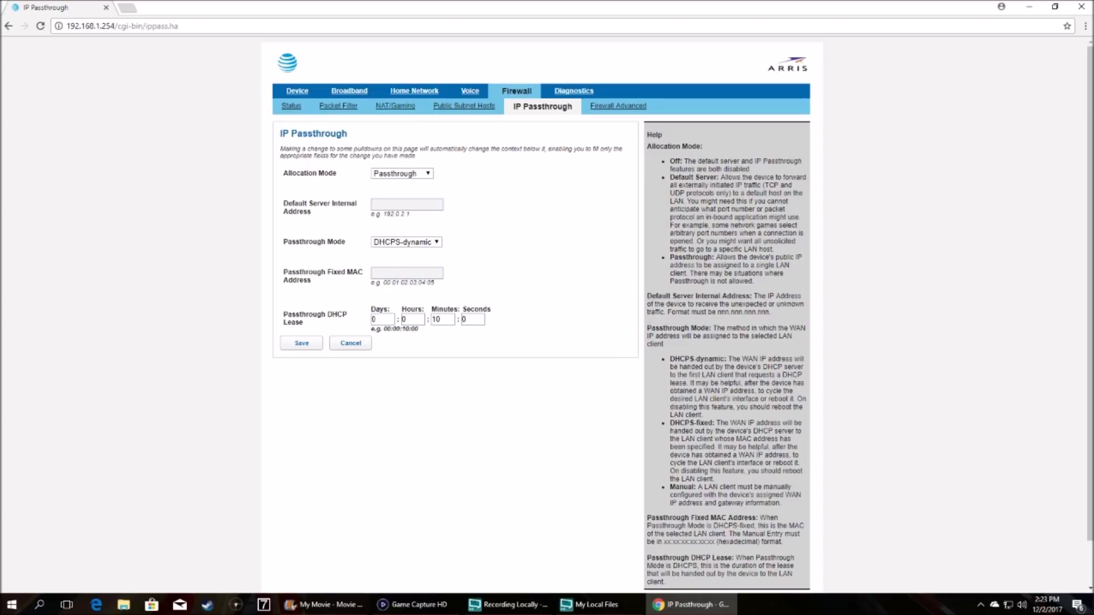
# Go to the router's Device status page
pyautogui.click(296, 93)
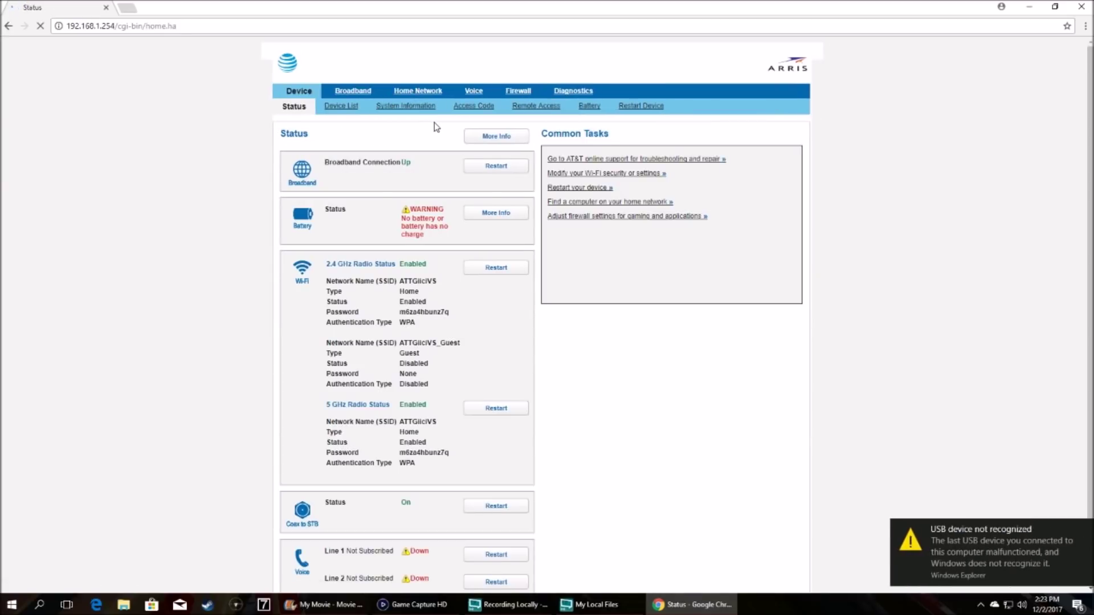